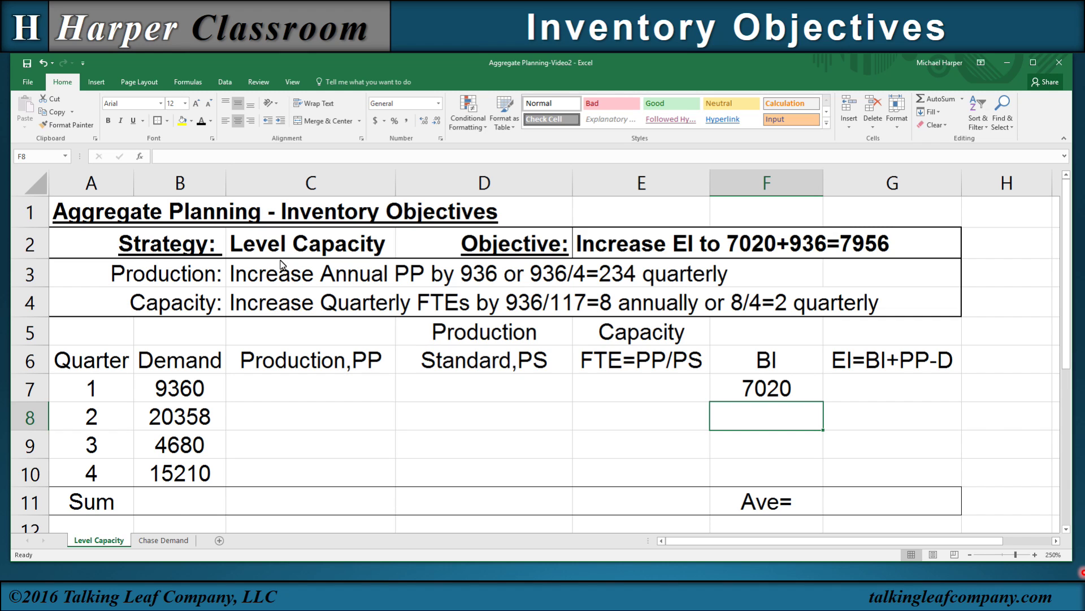
# - Total quarterly demand in B11 with =SUM(B7:B10), giving 49608
pyautogui.click(176, 501)
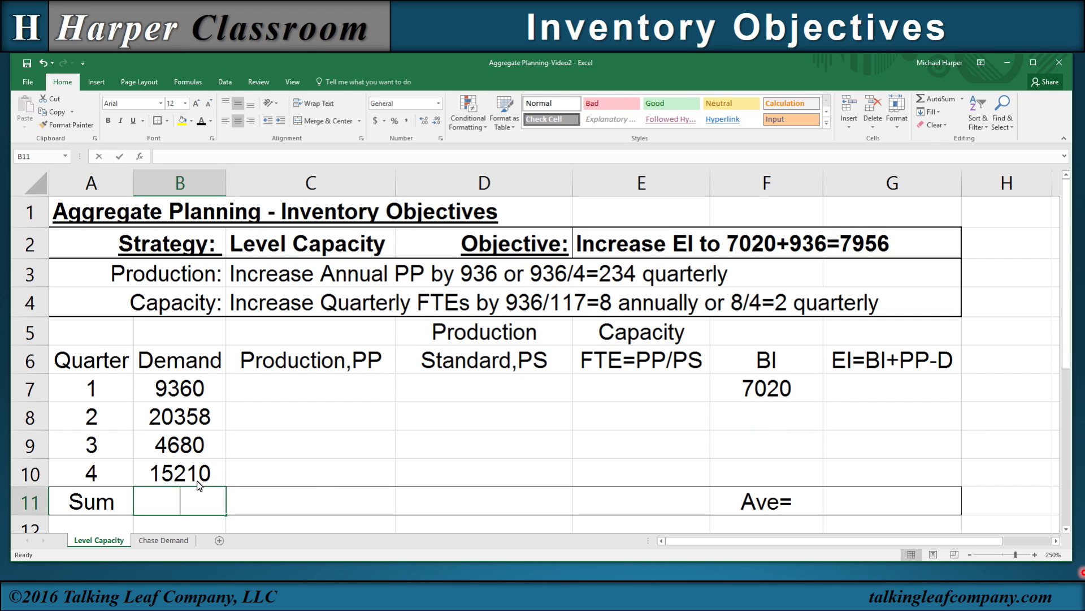
pyautogui.write('=sum(')
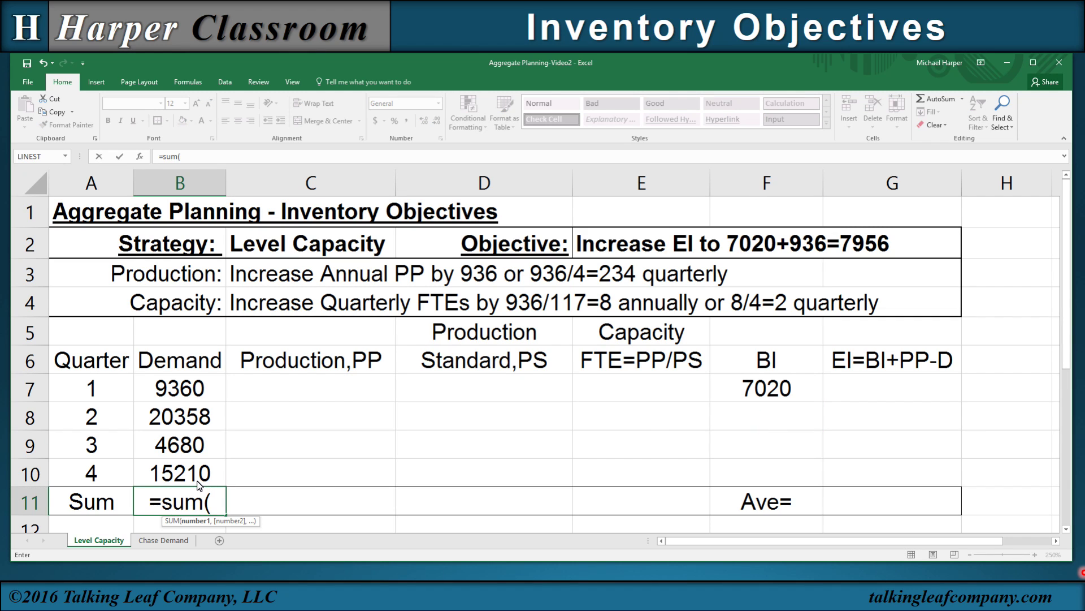
pyautogui.moveTo(178, 392); pyautogui.dragTo(180, 474)
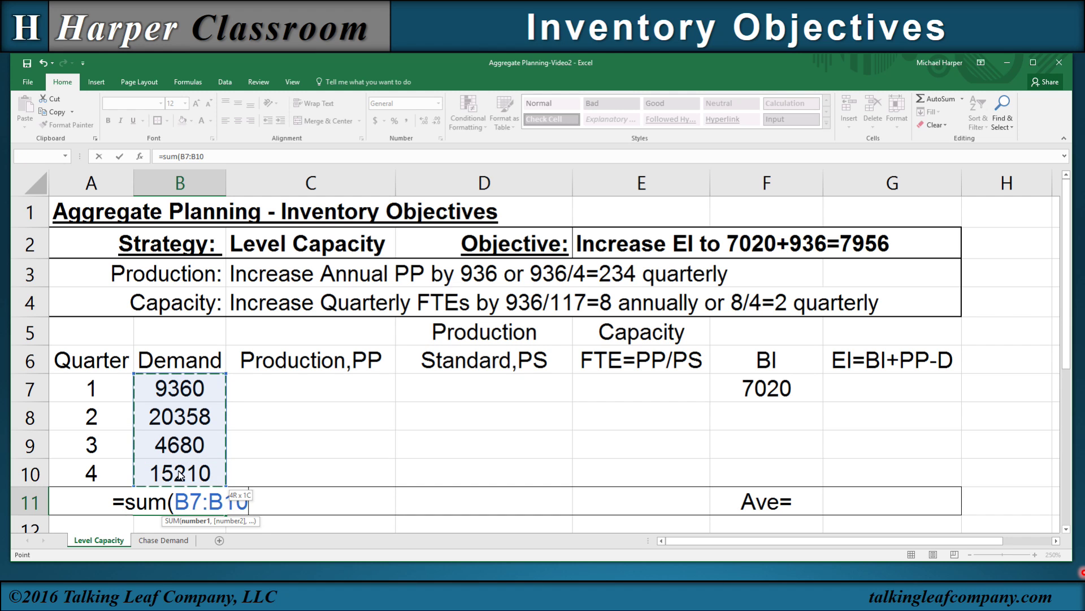
pyautogui.press('Return')
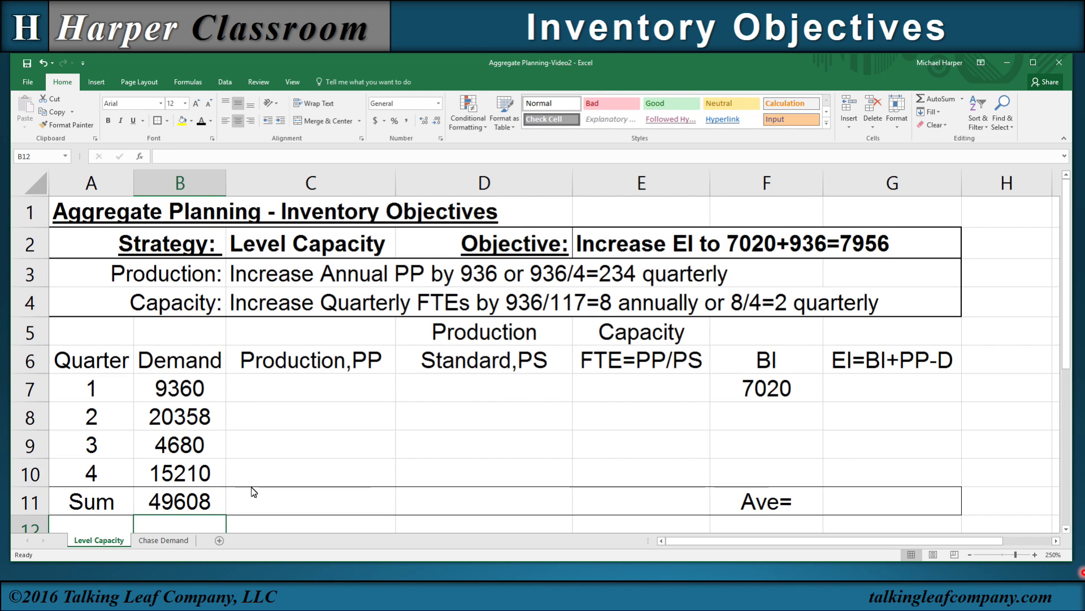
# - Set level production to =B11/4 in C7, chaining C8:C10 to it so every quarter shows 12402
pyautogui.click(290, 388)
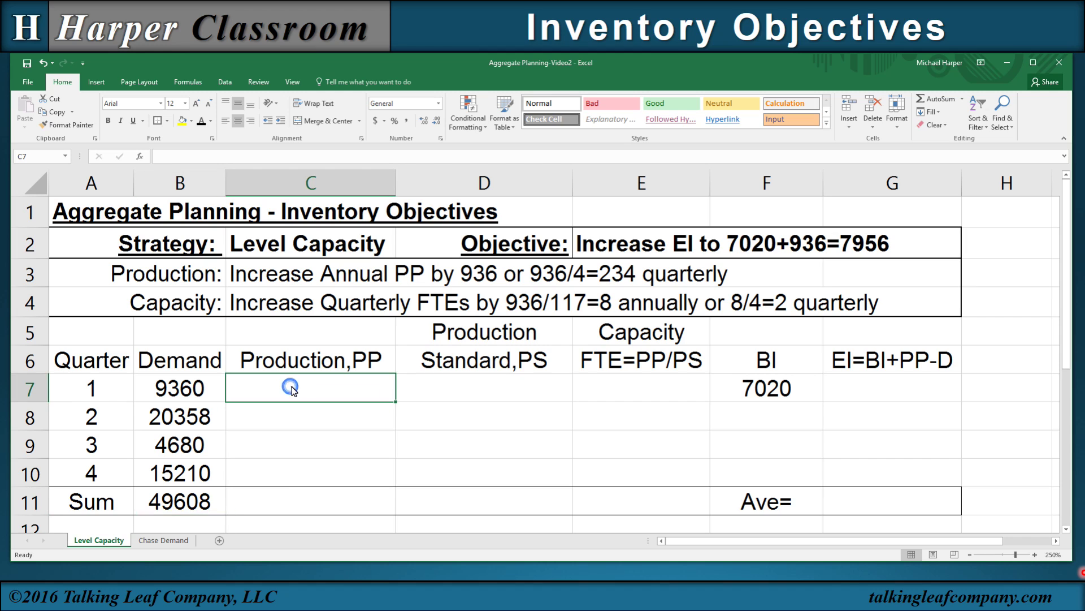
pyautogui.write('=')
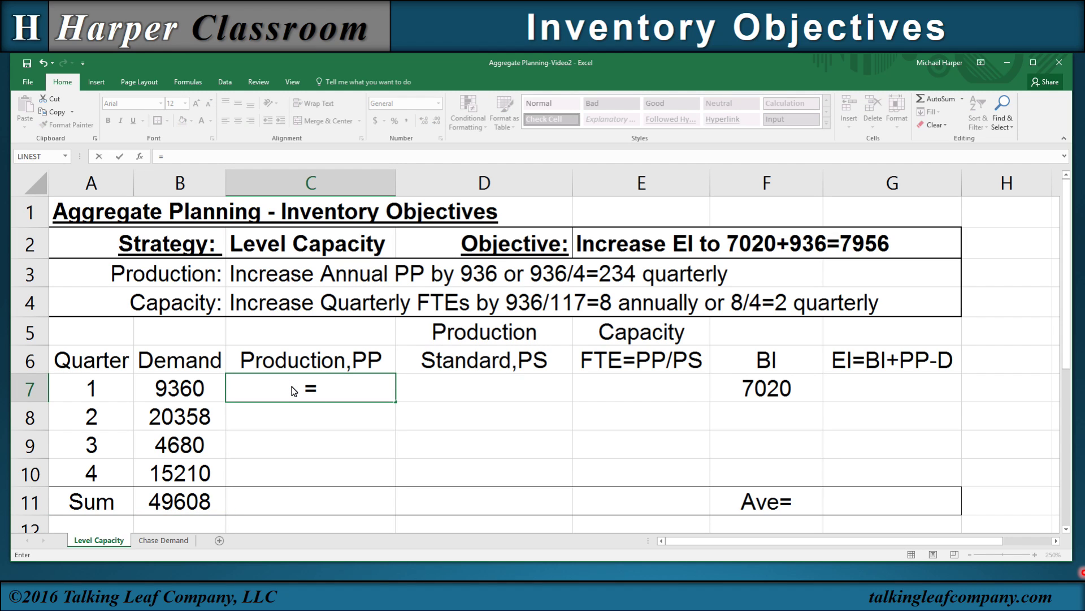
pyautogui.click(180, 509)
pyautogui.write('/4')
pyautogui.press('Return')
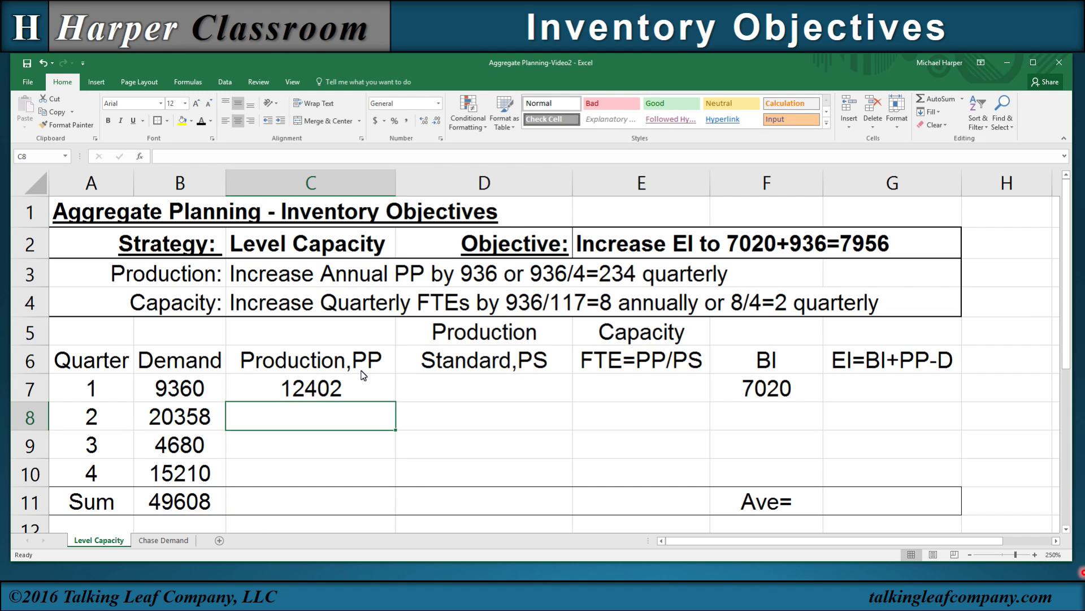
pyautogui.click(322, 384)
pyautogui.click(321, 408)
pyautogui.write('=')
pyautogui.click(320, 389)
pyautogui.press('Return')
pyautogui.click(354, 421)
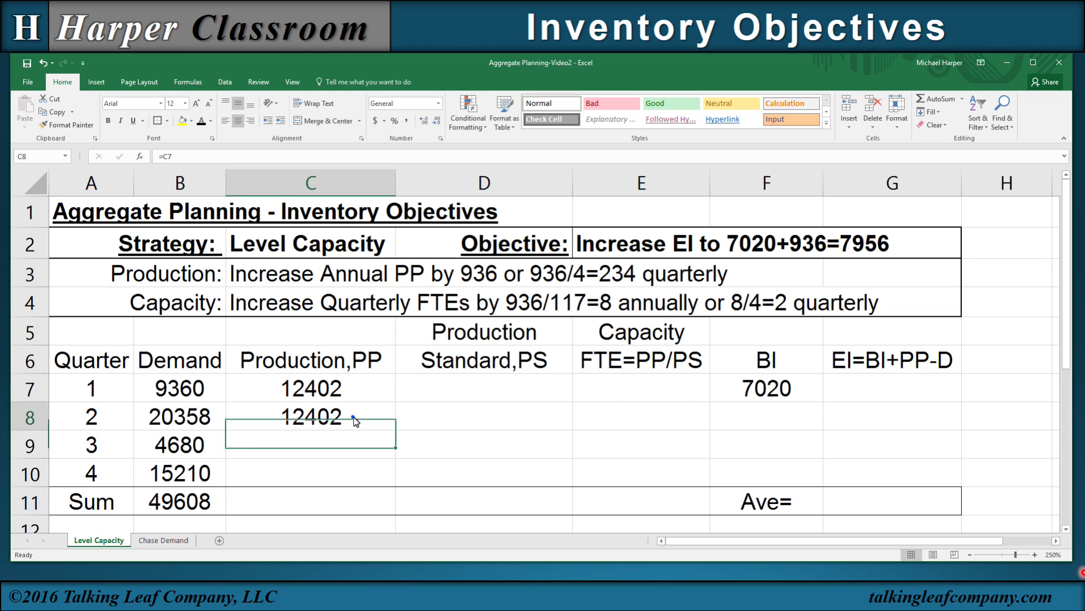
pyautogui.moveTo(395, 429); pyautogui.dragTo(393, 484)
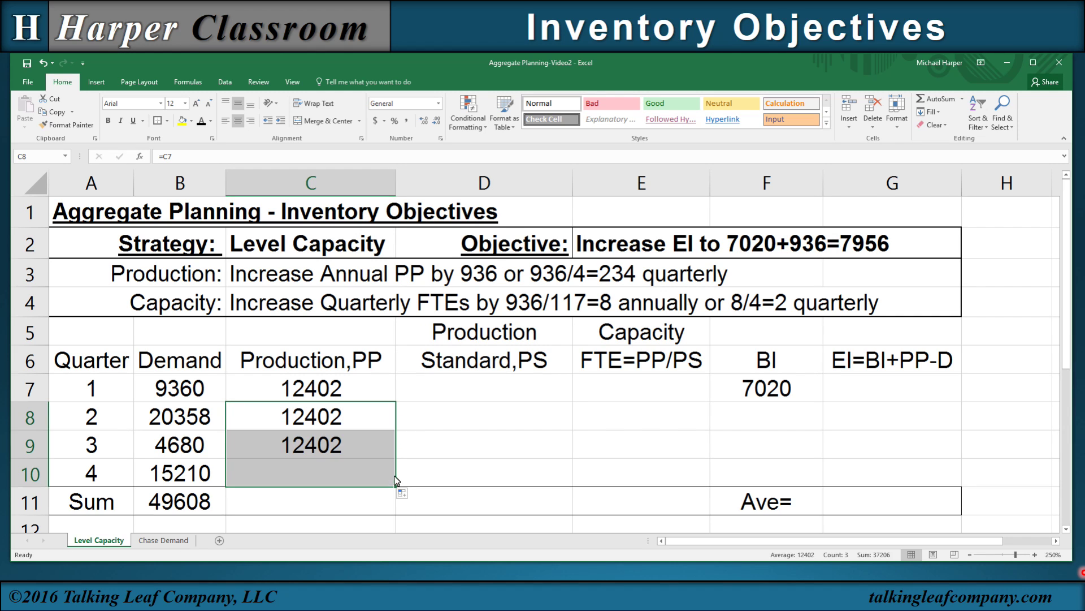
# - Enter a production standard of 117 for quarter 1 in D7
pyautogui.click(484, 390)
pyautogui.write('117')
pyautogui.press('Return')
# - Fill the 117 standard down to quarter 4 and compute capacity FTE =C7/D7 (106) for every quarter
pyautogui.click(510, 386)
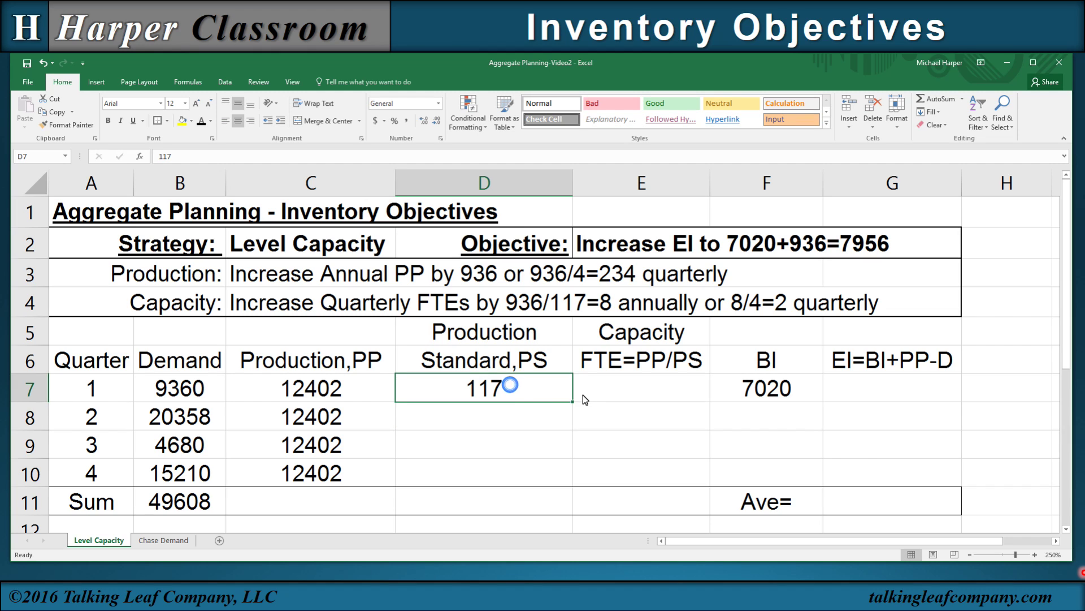
pyautogui.moveTo(573, 402); pyautogui.dragTo(571, 481)
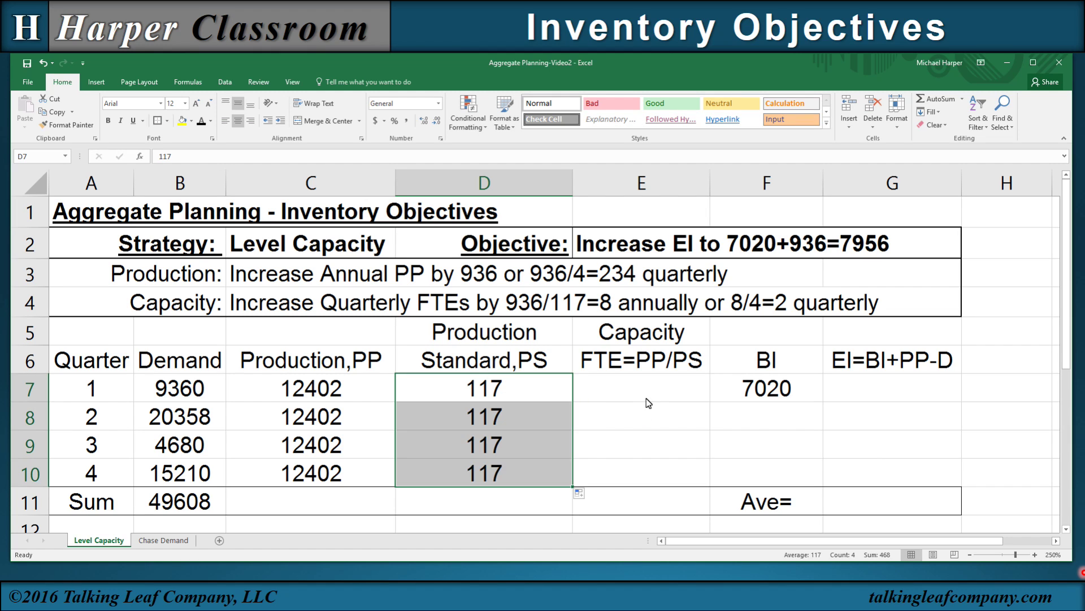
pyautogui.click(647, 389)
pyautogui.write('=')
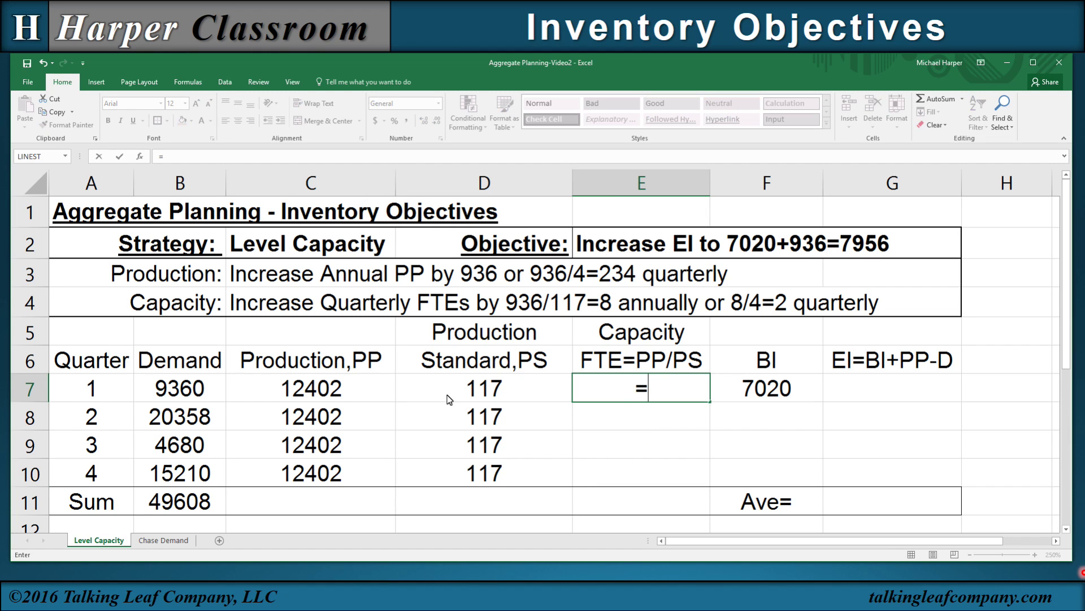
pyautogui.click(312, 388)
pyautogui.write('/')
pyautogui.click(483, 394)
pyautogui.press('Return')
pyautogui.click(658, 388)
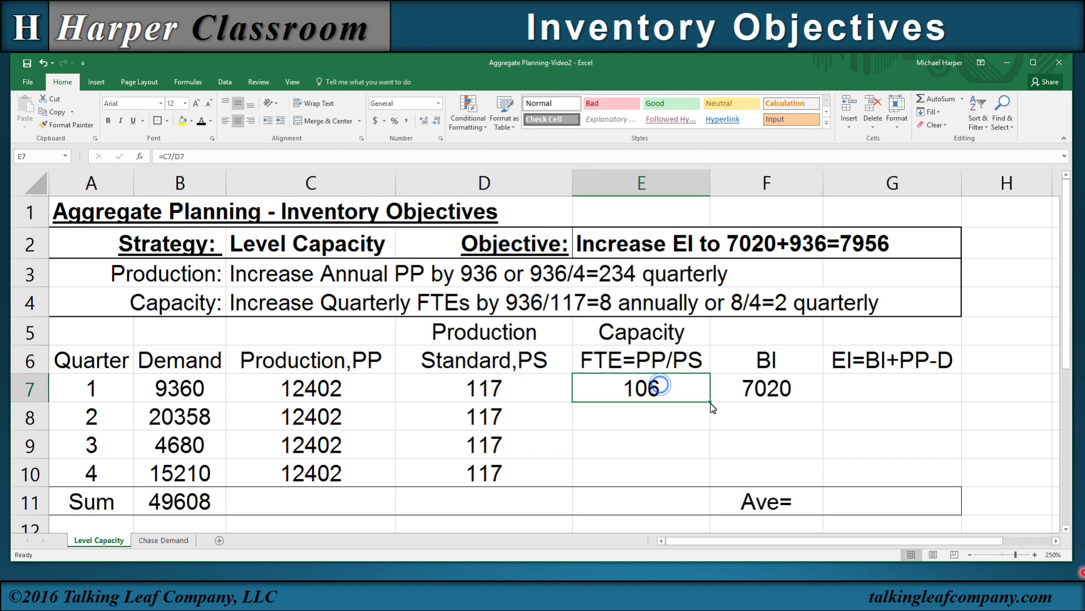
pyautogui.moveTo(710, 403); pyautogui.dragTo(708, 479)
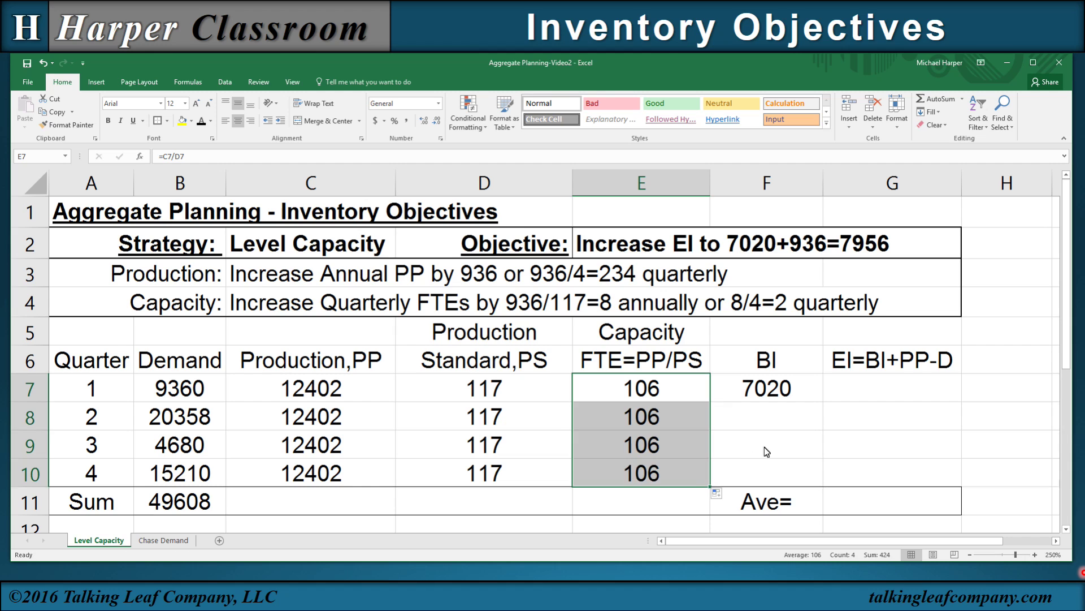
pyautogui.click(883, 391)
# - Set ending inventory in G7 to =F7+C7-B7 and copy it down all quarters
pyautogui.write('=')
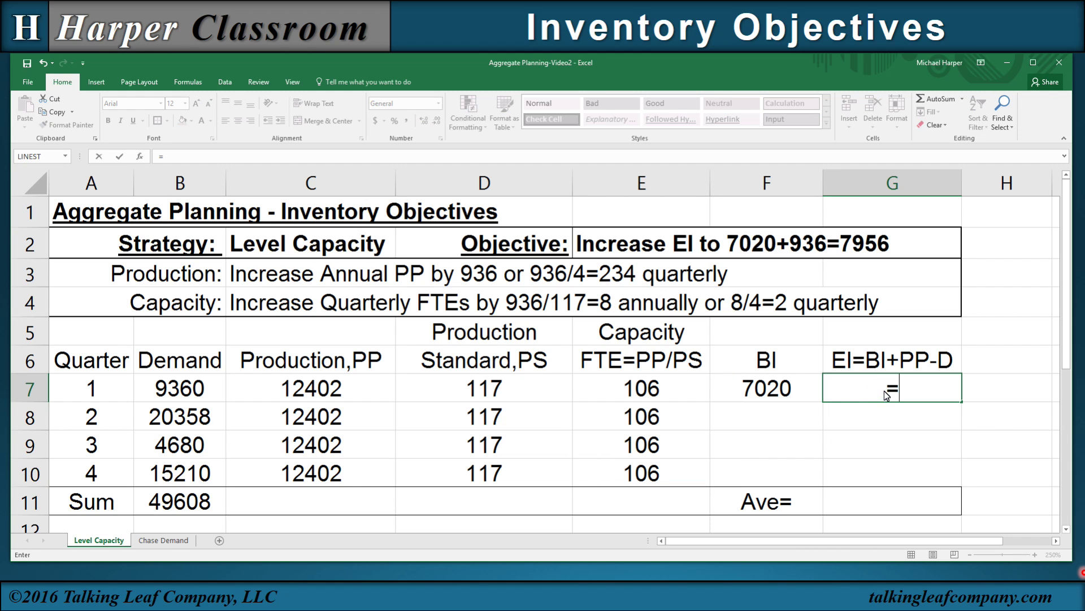
pyautogui.click(763, 395)
pyautogui.write('+')
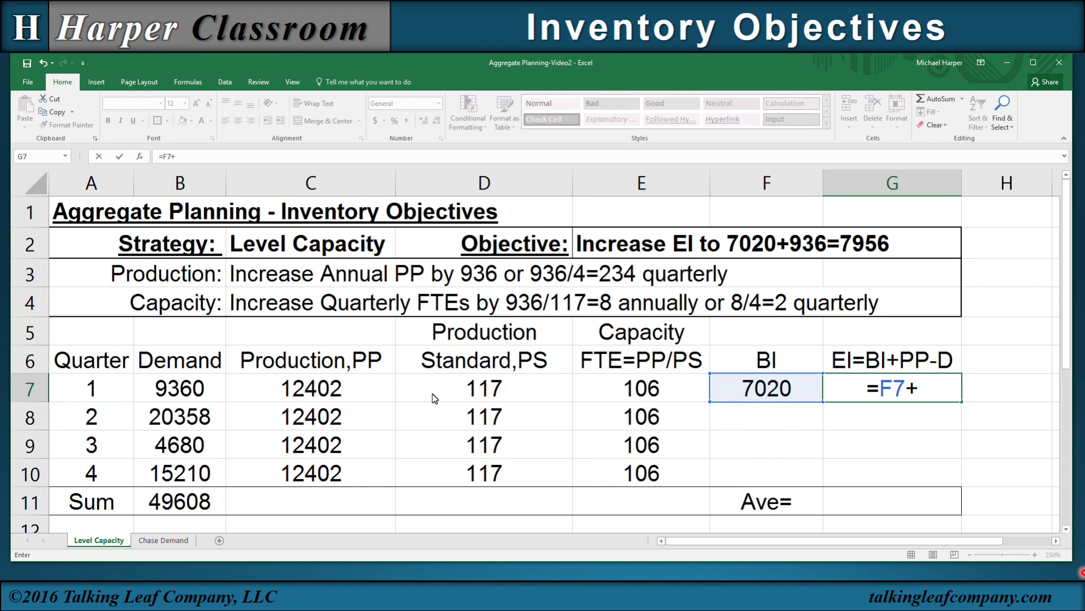
pyautogui.click(319, 387)
pyautogui.write('-')
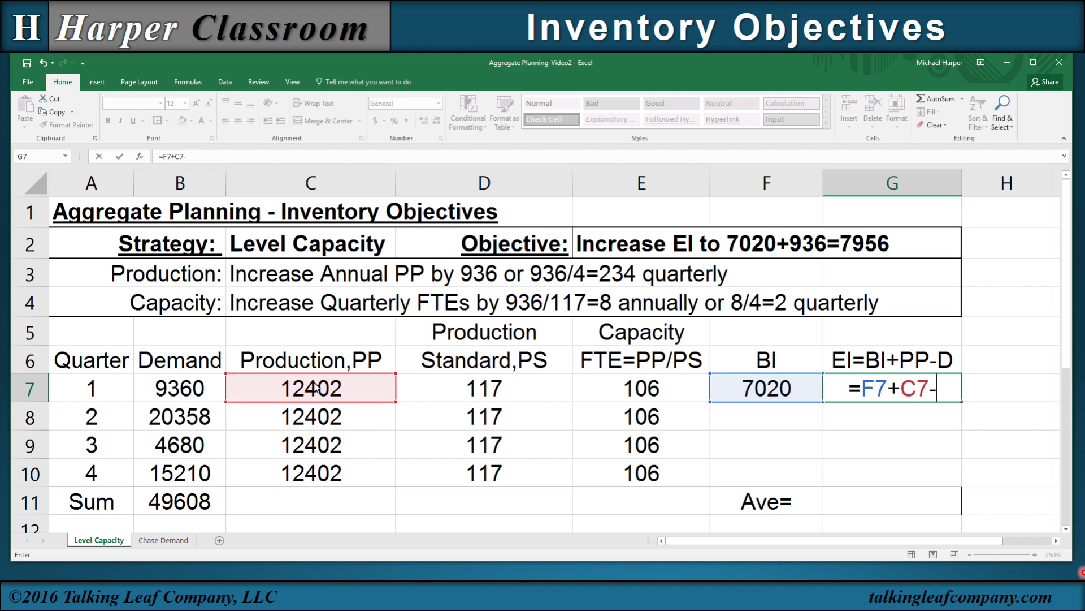
pyautogui.click(187, 389)
pyautogui.press('Return')
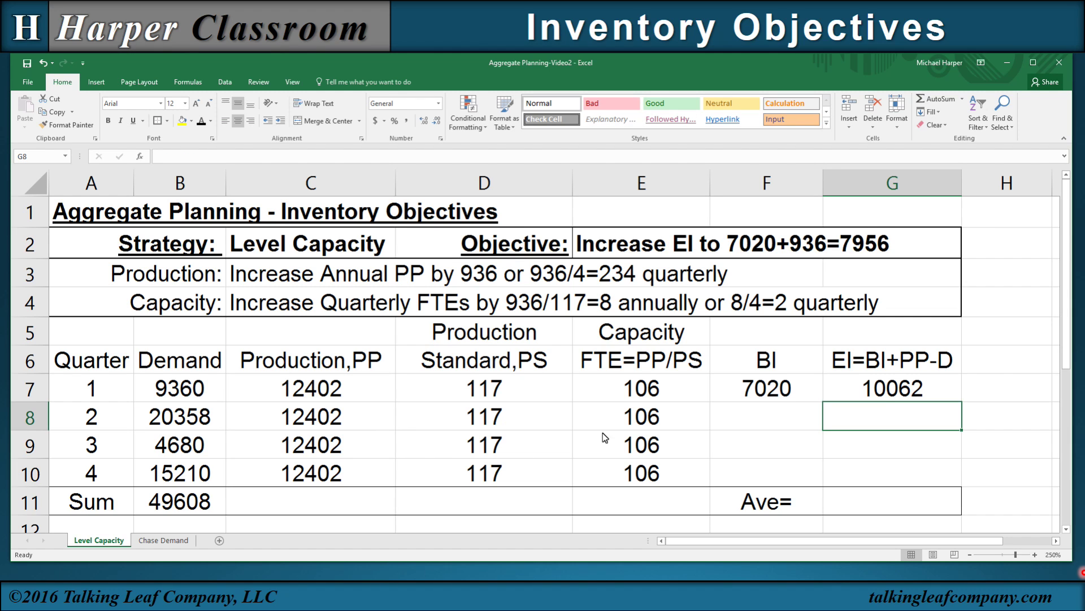
pyautogui.click(890, 396)
pyautogui.moveTo(961, 402); pyautogui.dragTo(959, 479)
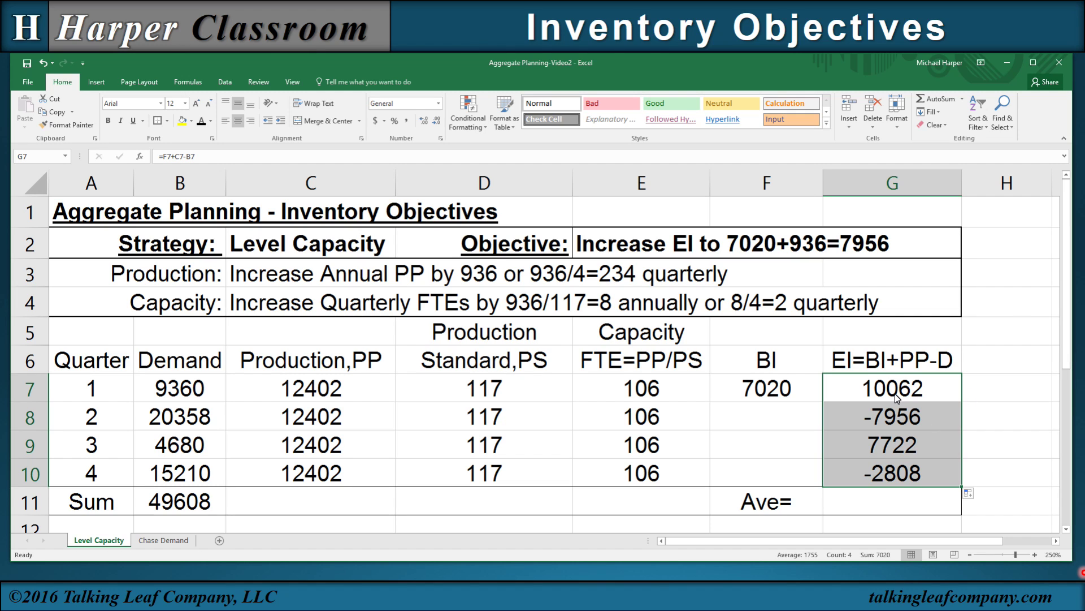
# - Link beginning inventory to the prior quarter's ending inventory and copy the Sum row across (49608, 468, 424)
pyautogui.click(766, 421)
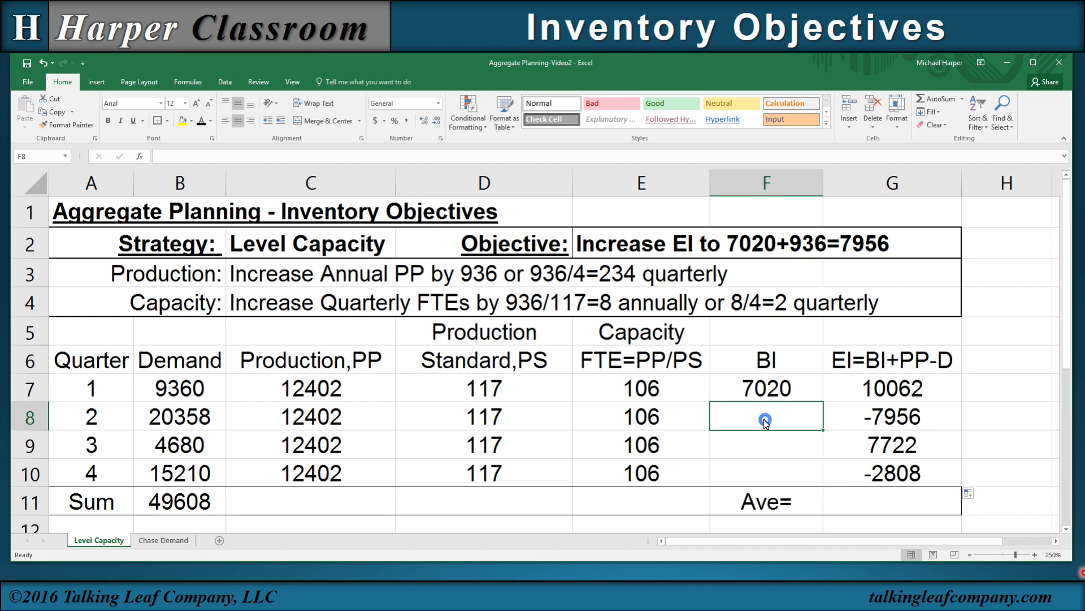
pyautogui.write('=')
pyautogui.click(874, 395)
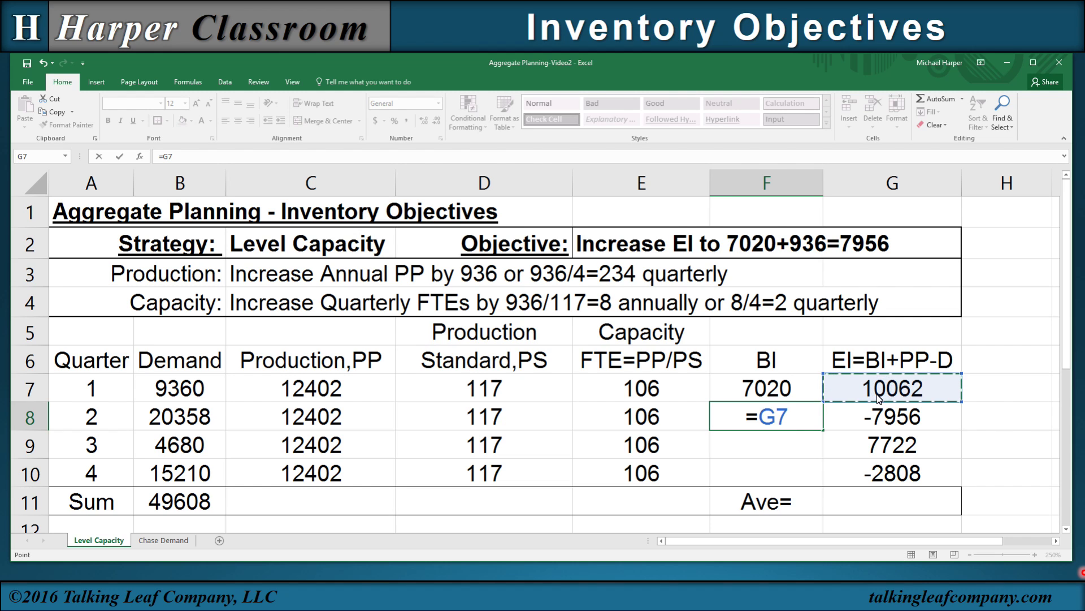
pyautogui.press('Return')
pyautogui.click(798, 417)
pyautogui.moveTo(823, 430); pyautogui.dragTo(827, 478)
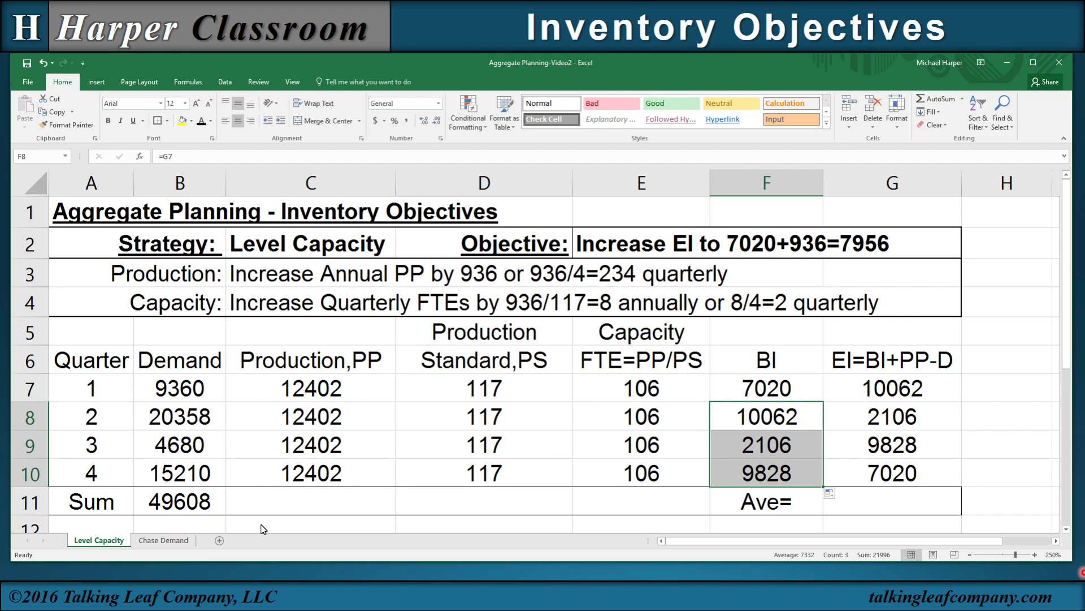
pyautogui.click(204, 508)
pyautogui.moveTo(226, 514); pyautogui.dragTo(649, 525)
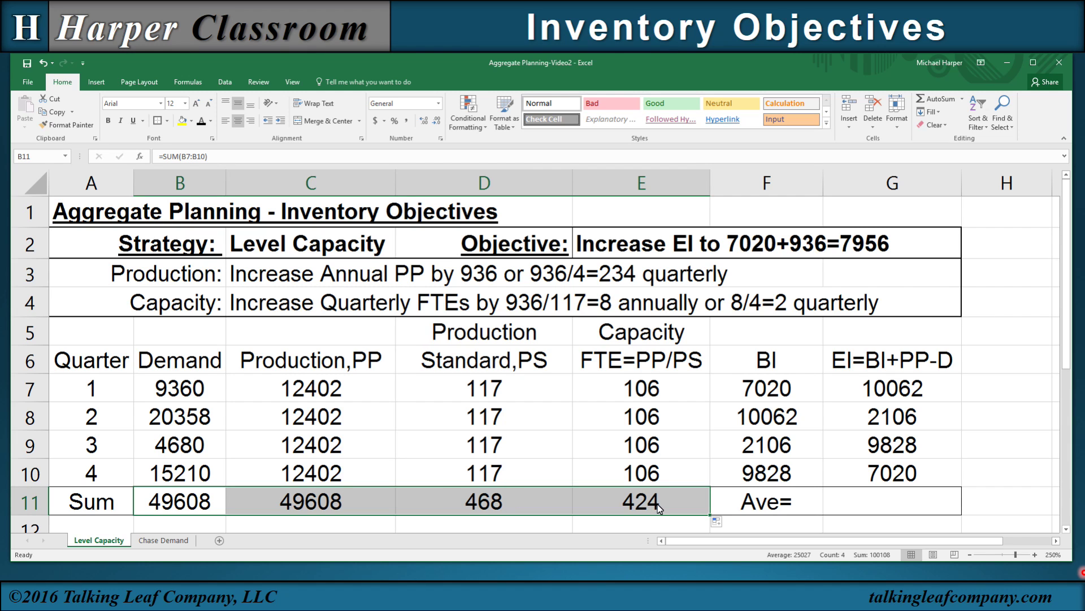
# - Enter =AVERAGE(F7:G10) beside Ave= to average BI and EI, giving 7254
pyautogui.click(851, 509)
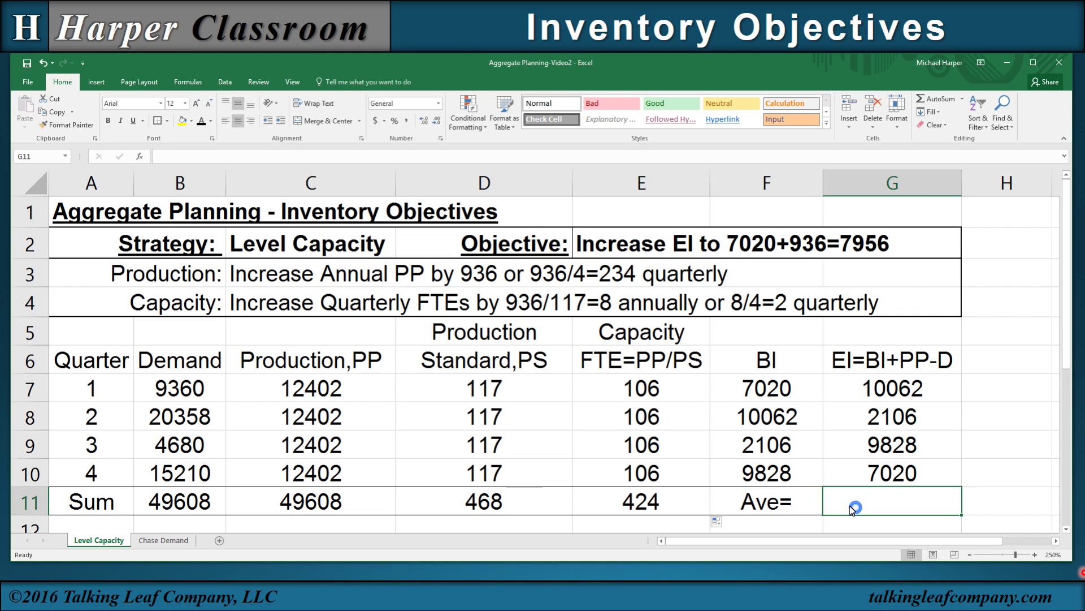
pyautogui.write('=avera')
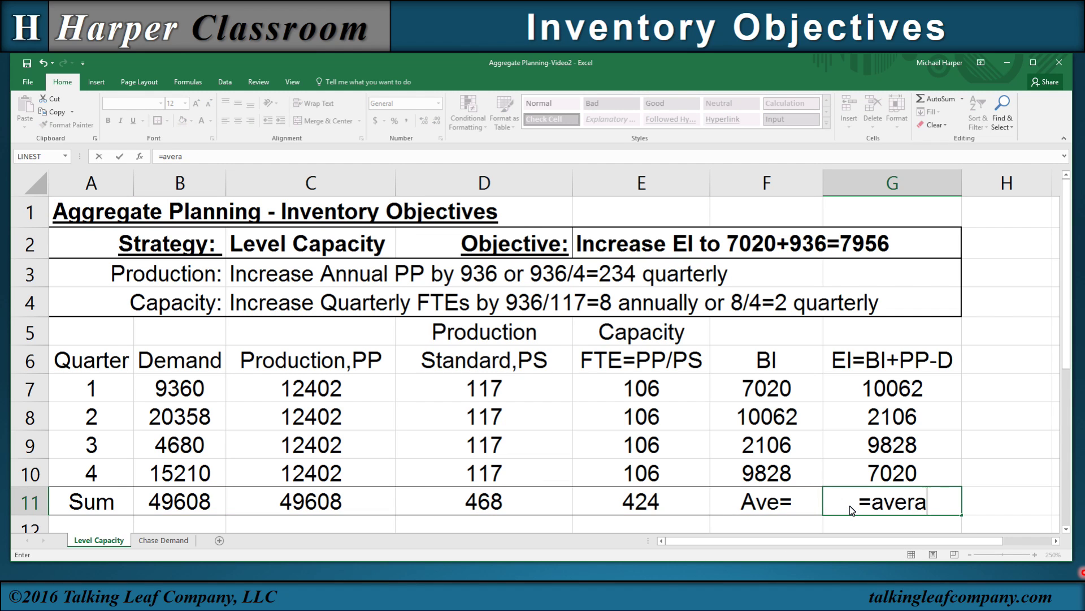
pyautogui.write('ge(')
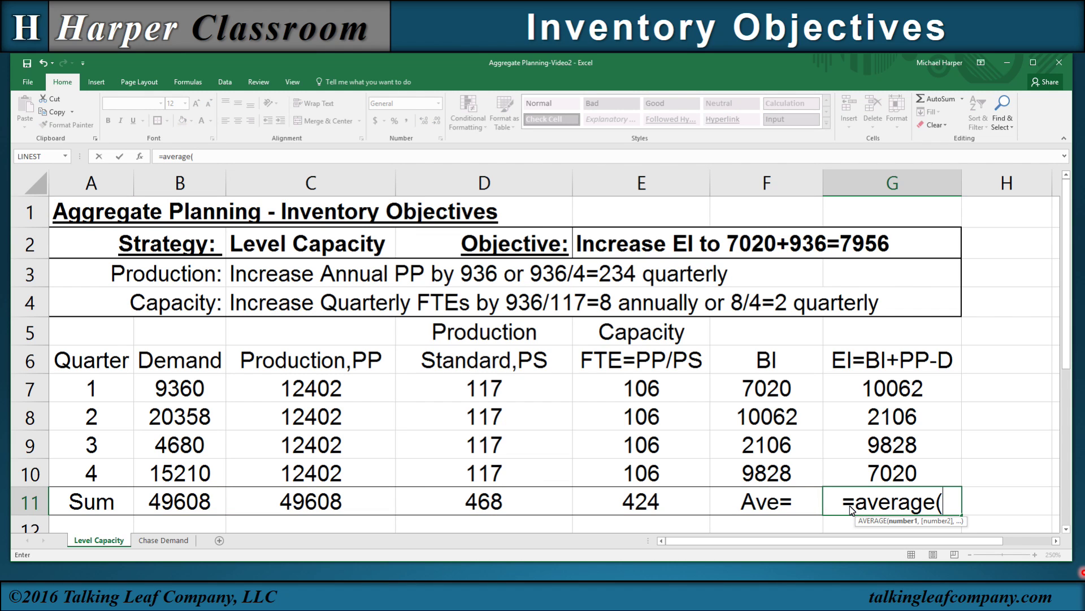
pyautogui.click(780, 398)
pyautogui.moveTo(852, 414); pyautogui.dragTo(870, 472)
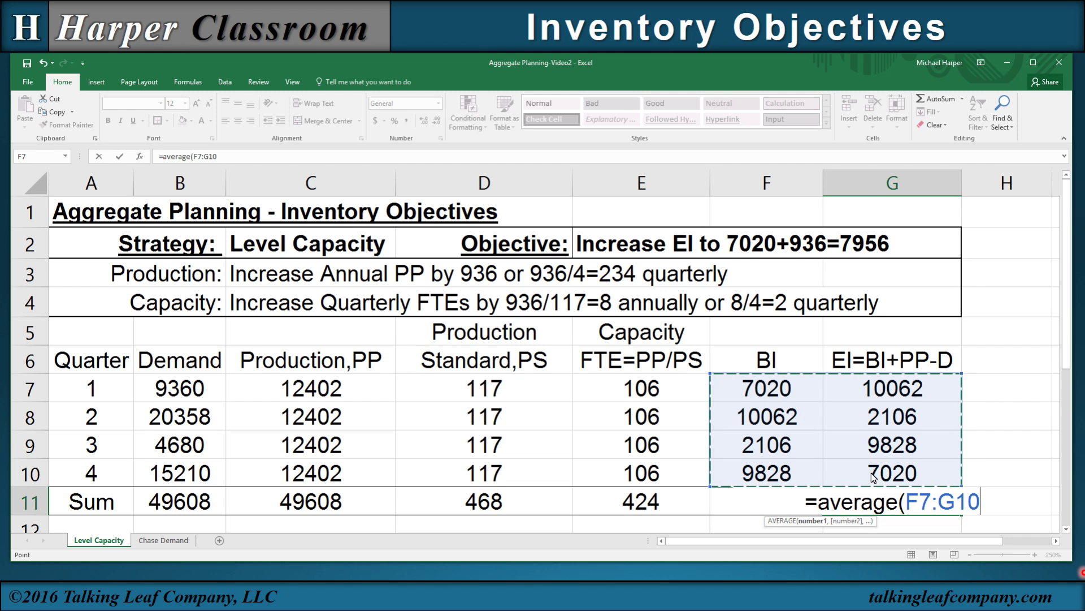
pyautogui.press('Return')
pyautogui.scroll(1, 875, 452)
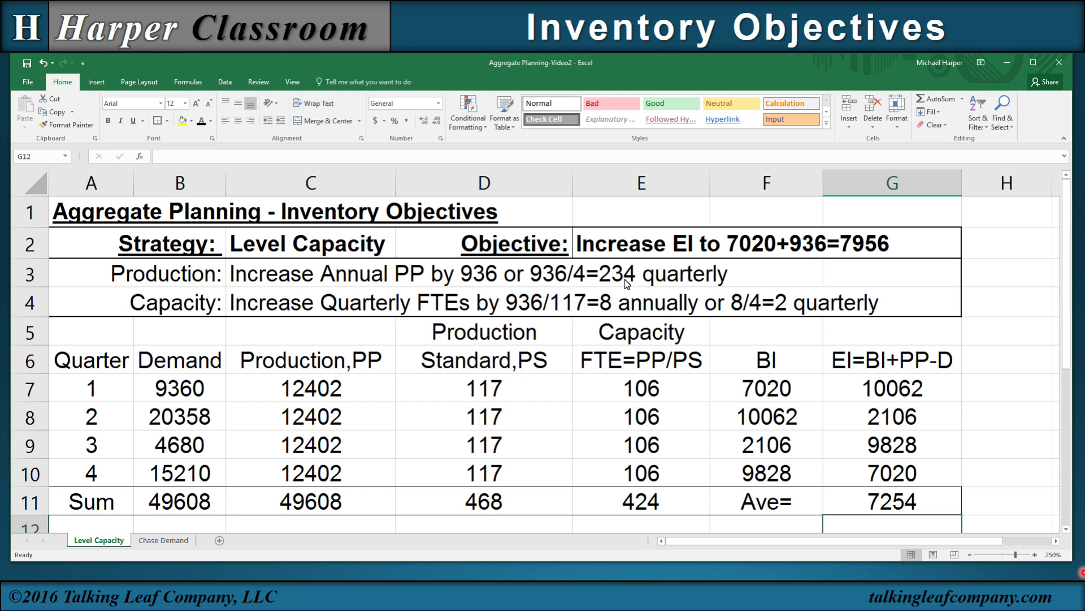
# - Revise quarter 1 production to =B11/4+234, raising it to 12636
pyautogui.click(312, 389)
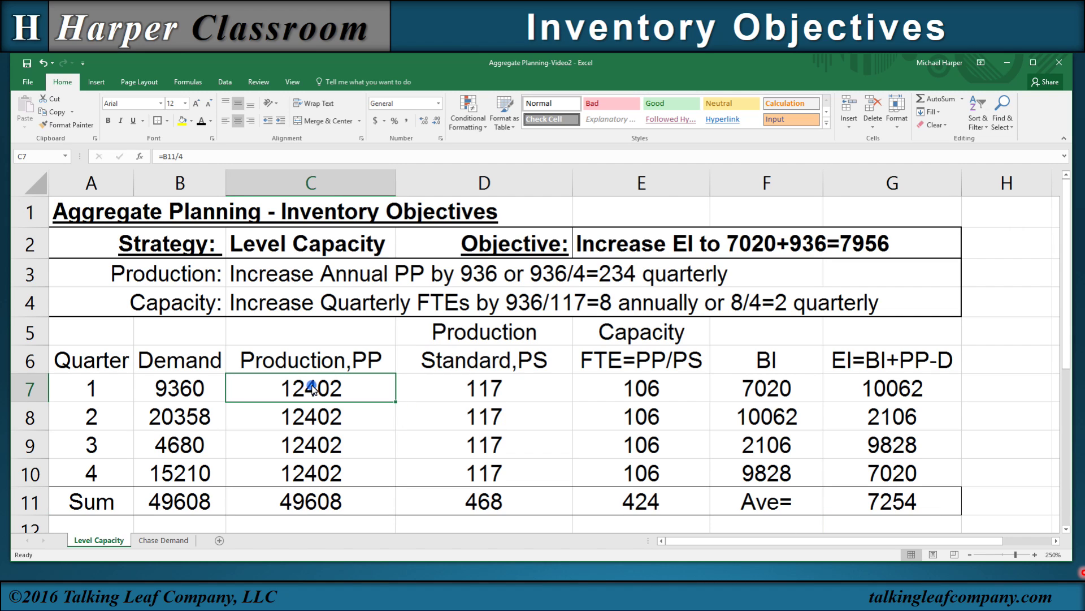
pyautogui.click(192, 156)
pyautogui.write('+234')
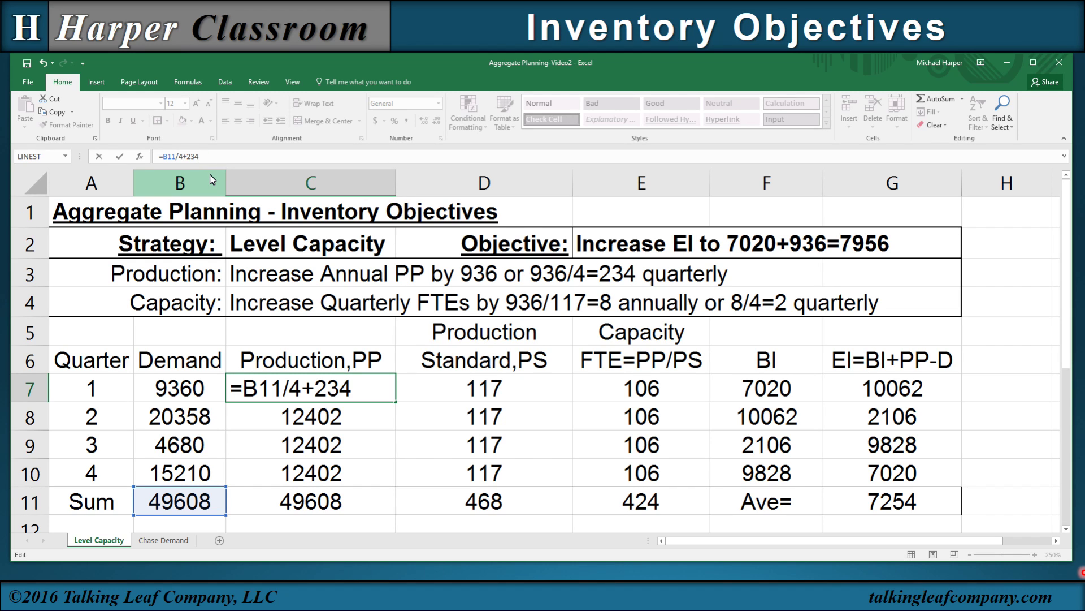
pyautogui.press('Return')
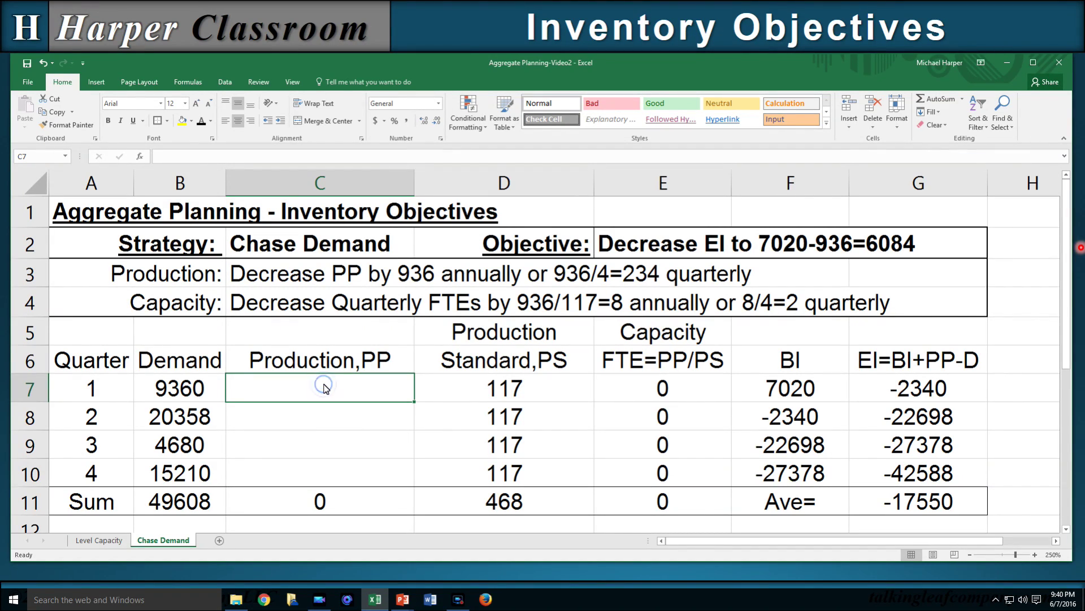
# - Set Chase Demand production to =B7-234 and fill through quarter 4 (9126, 20124, 4446, 14976)
pyautogui.write('=')
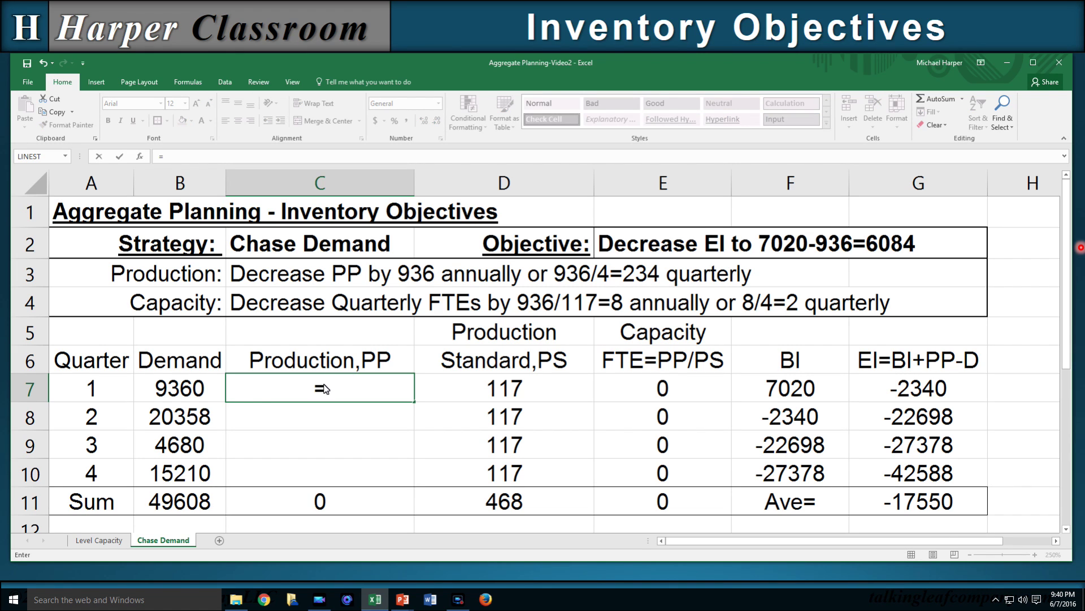
pyautogui.click(182, 390)
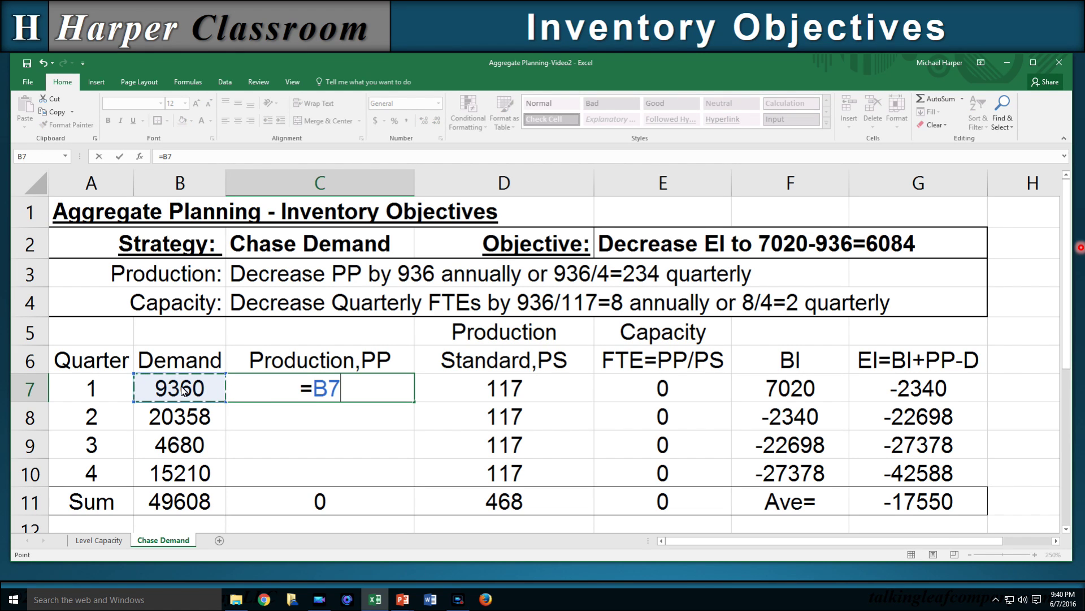
pyautogui.write('-234')
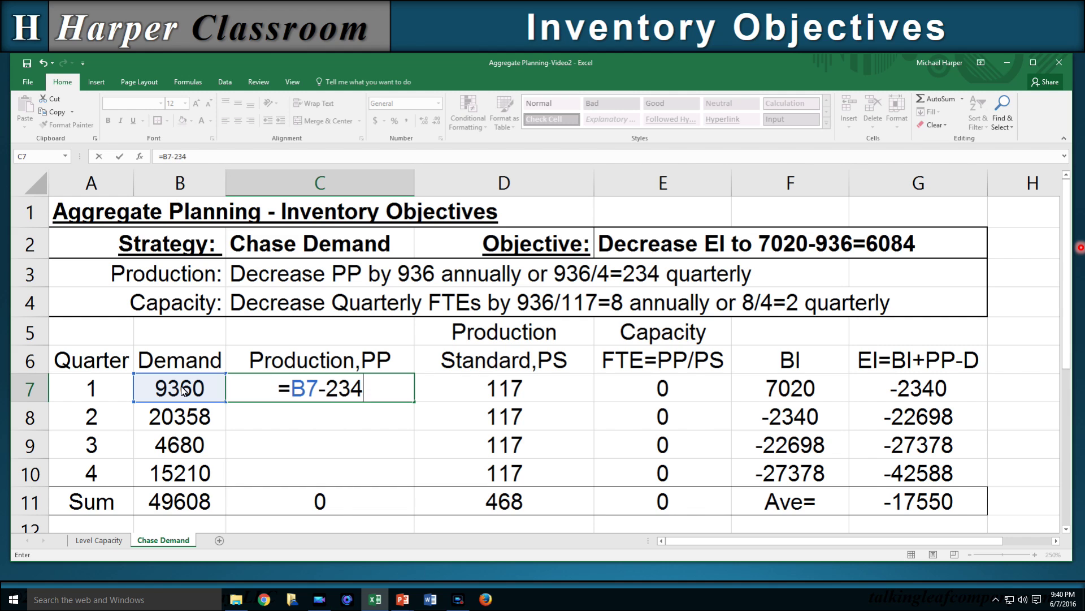
pyautogui.press('Return')
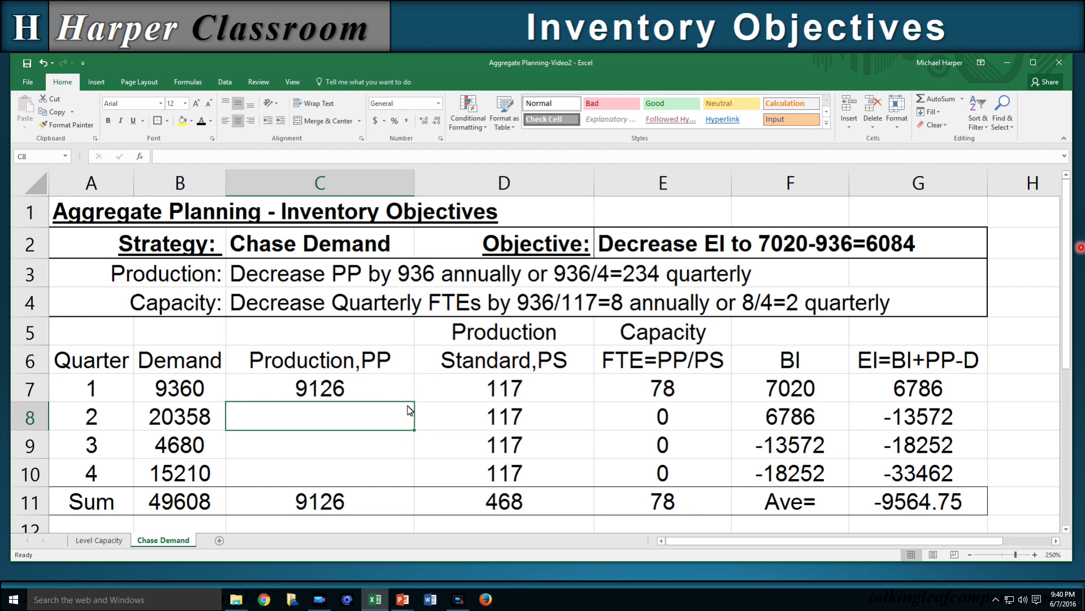
pyautogui.click(383, 396)
pyautogui.moveTo(414, 402); pyautogui.dragTo(416, 484)
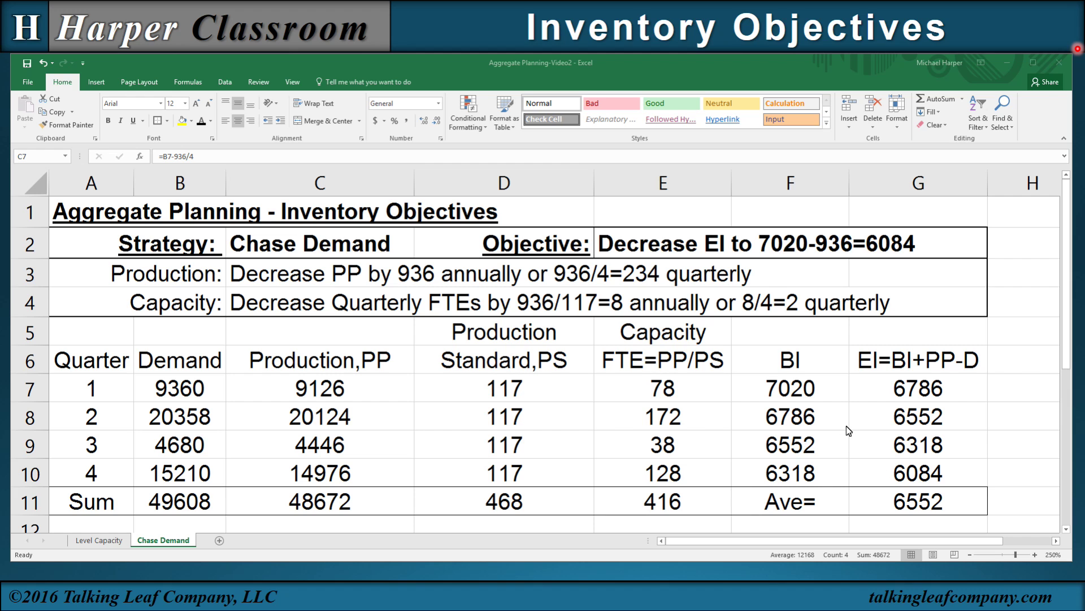
# - Change quarter 1 production to =B7-7020/4 and fill it down, driving ending inventory to 0
pyautogui.click(873, 463)
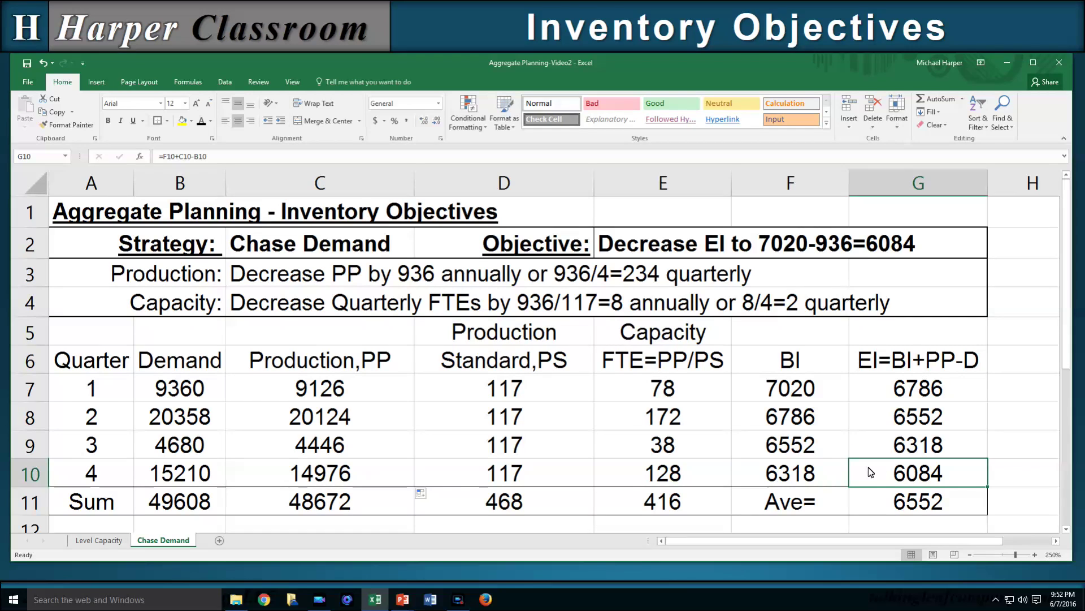
pyautogui.click(349, 399)
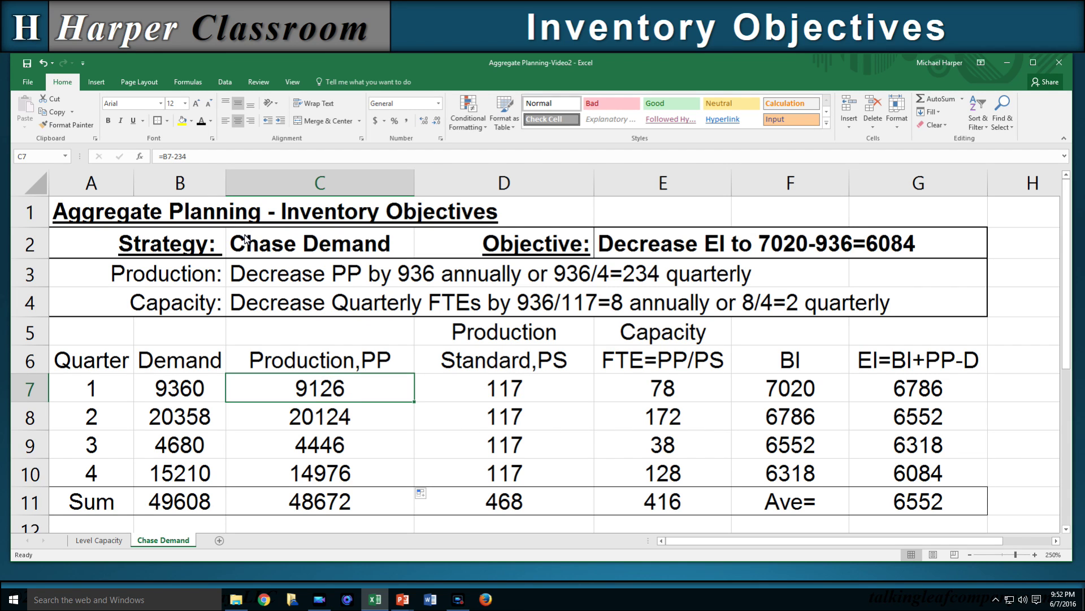
pyautogui.click(190, 156)
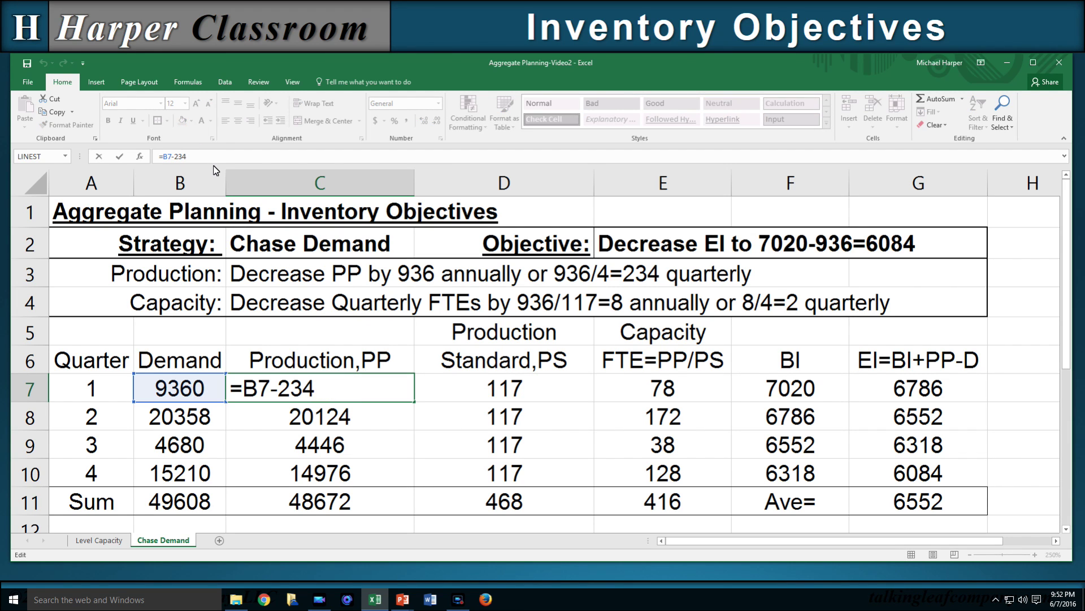
pyautogui.press('BackSpace')
pyautogui.press('BackSpace')
pyautogui.press('BackSpace')
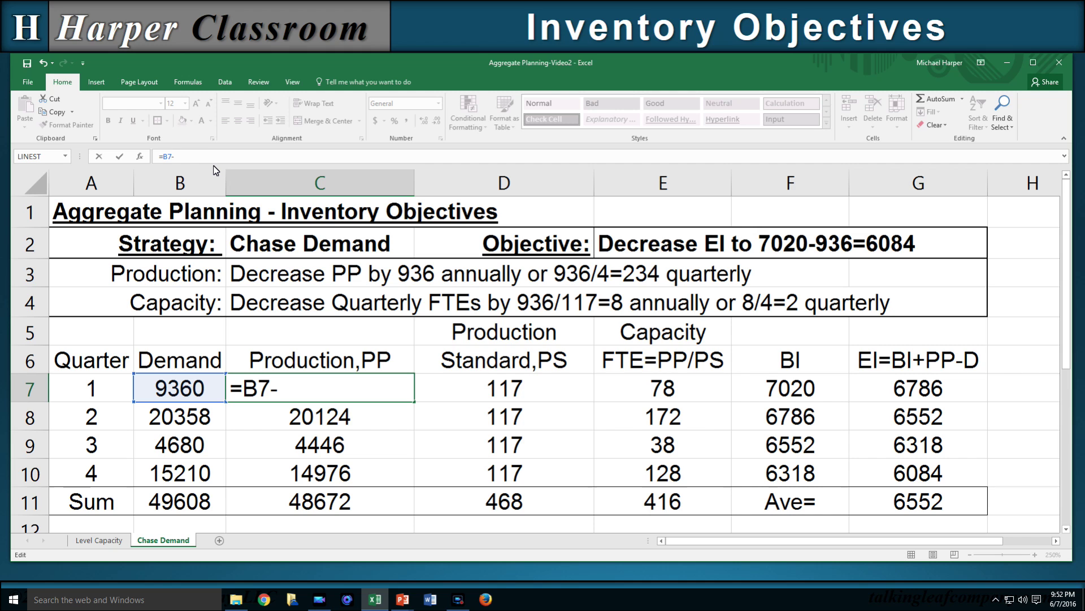
pyautogui.write('7020/4')
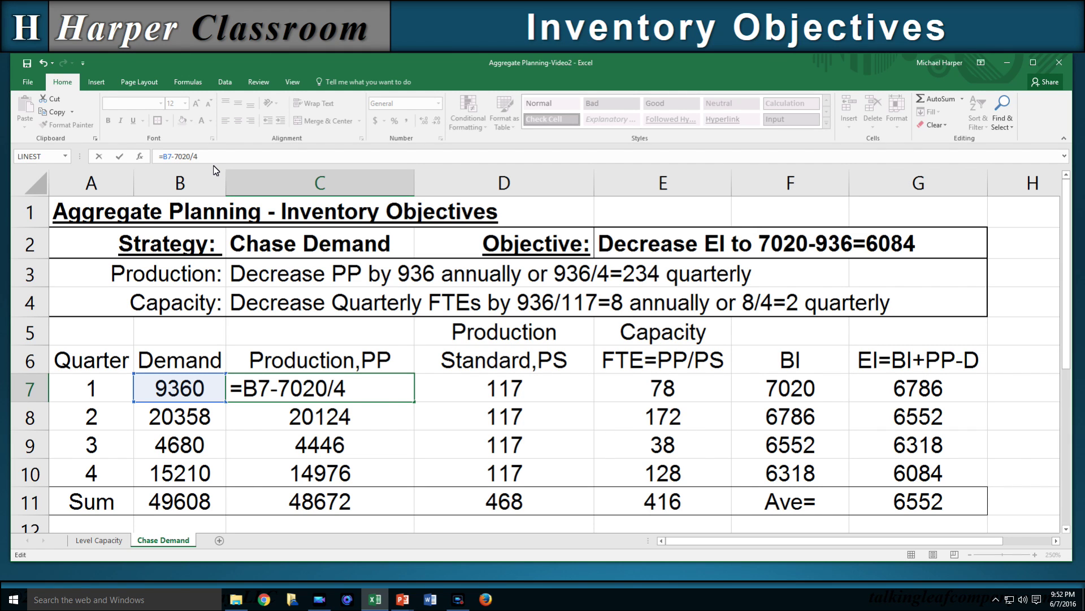
pyautogui.press('Return')
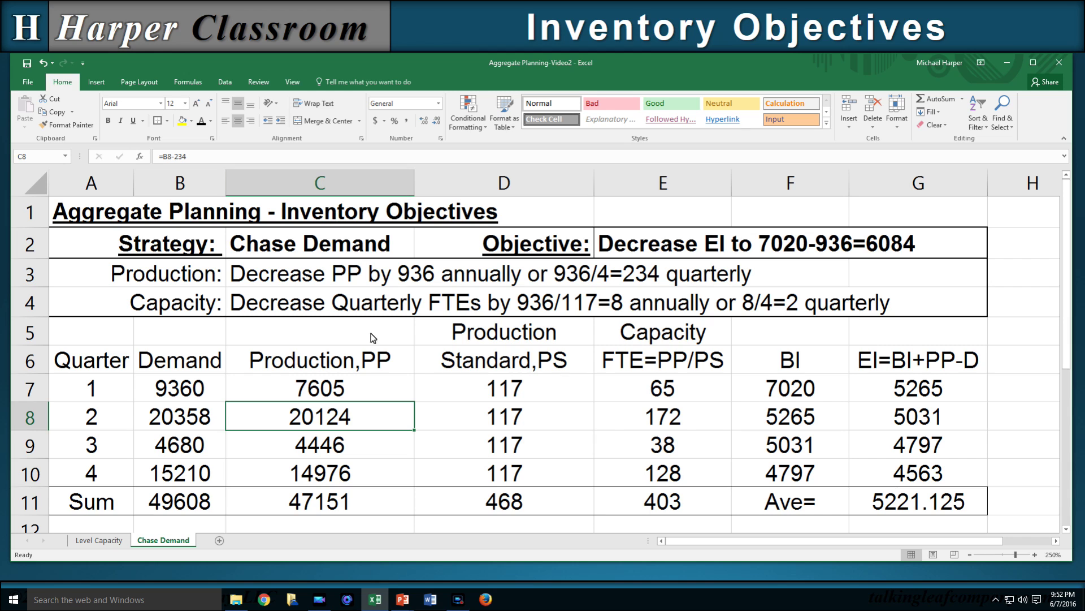
pyautogui.click(368, 391)
pyautogui.moveTo(414, 402); pyautogui.dragTo(421, 479)
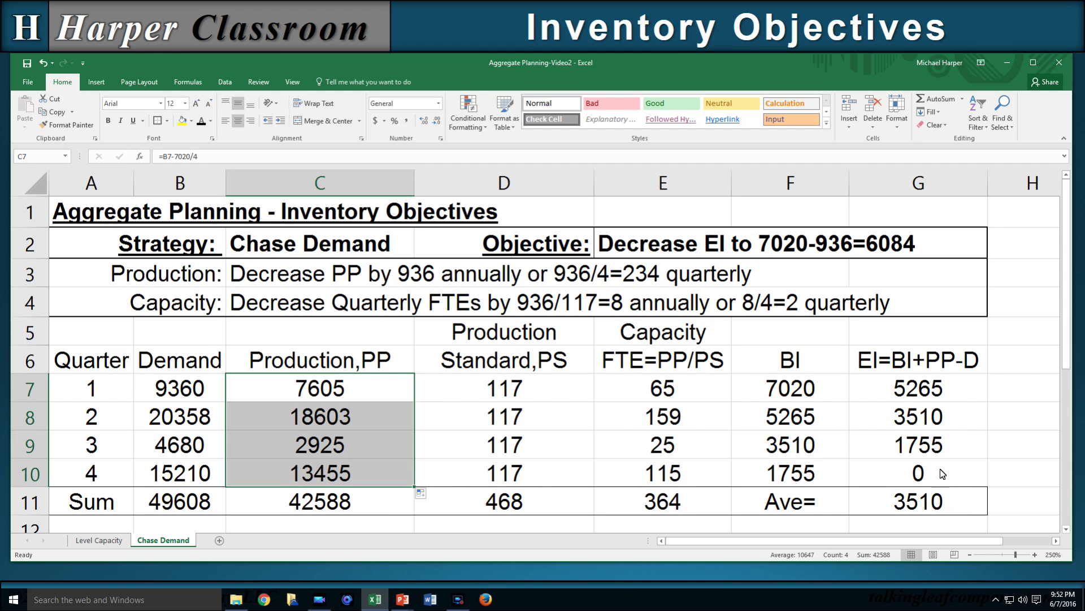